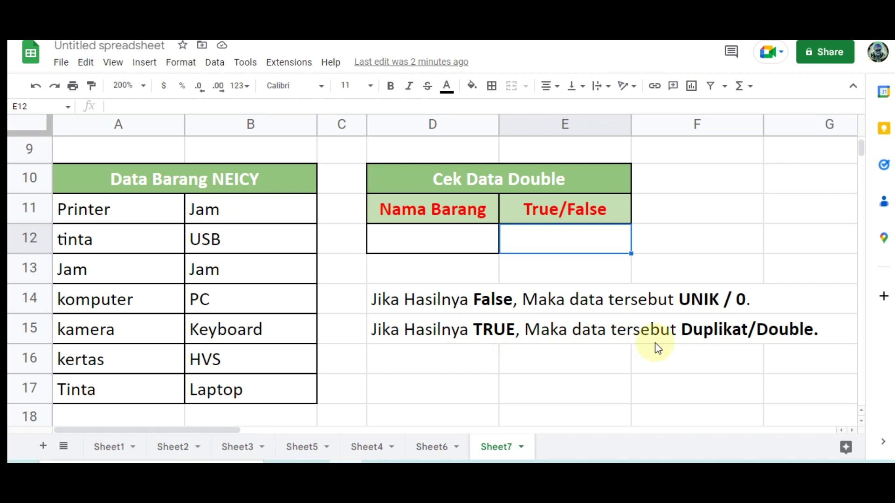
# Enter =countif(A11:B17,D12)>1 in E12 to flag duplicates of the D12 item.
pyautogui.click(549, 245)
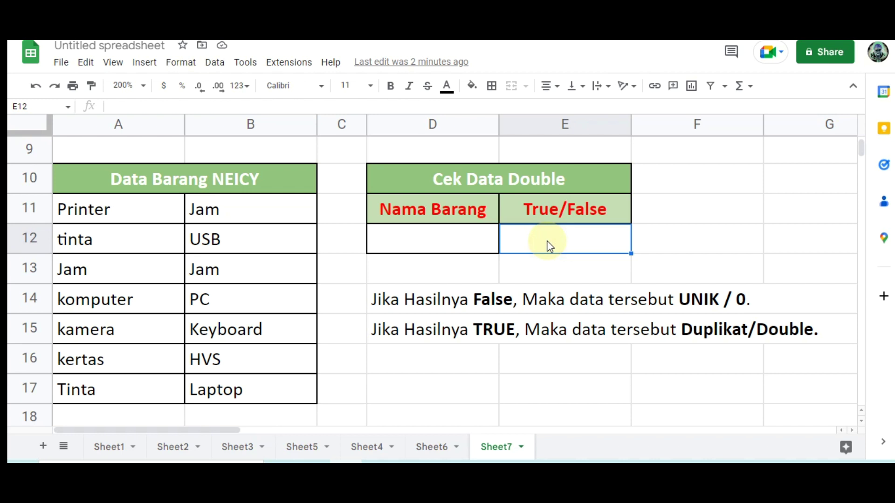
pyautogui.write('=')
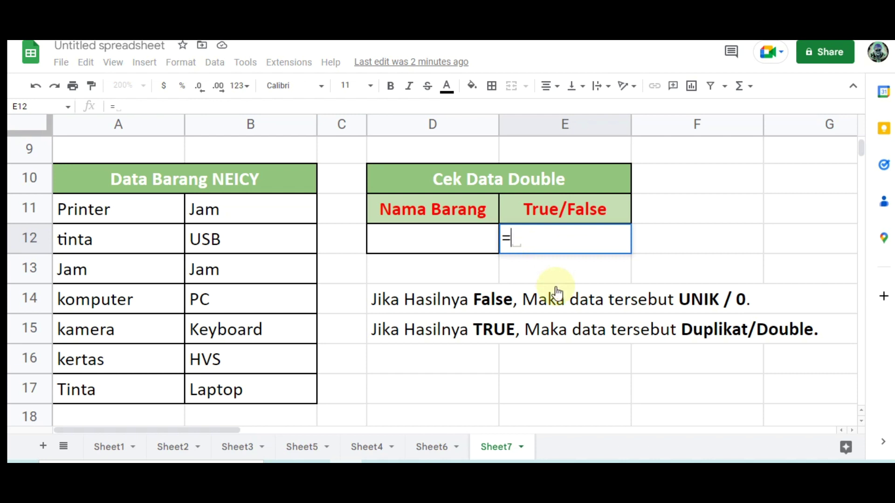
pyautogui.write('countif')
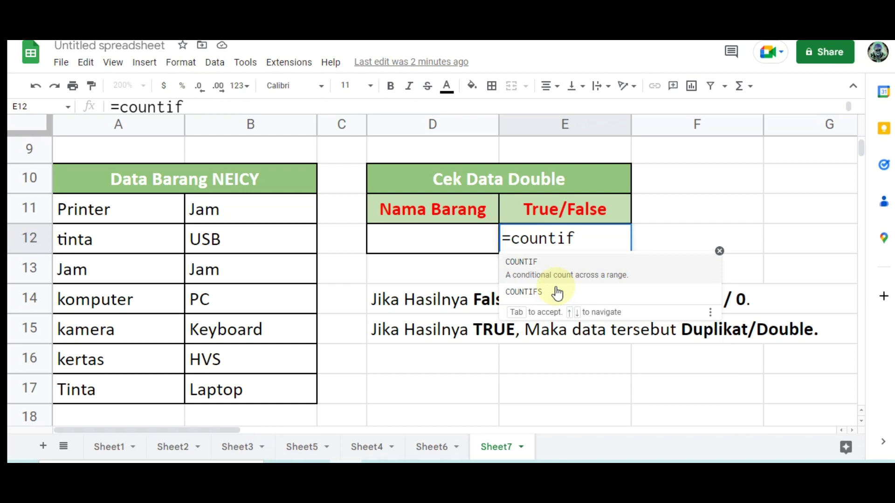
pyautogui.write('(')
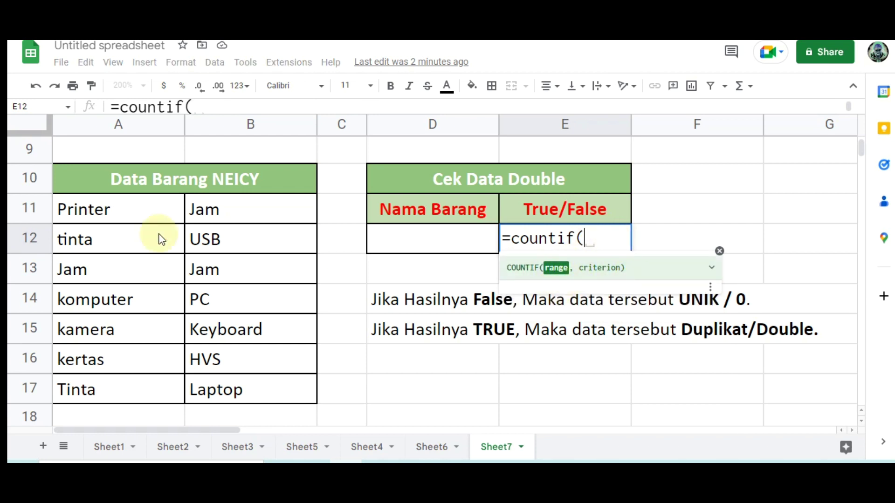
pyautogui.click(92, 208)
pyautogui.moveTo(93, 209); pyautogui.dragTo(232, 383)
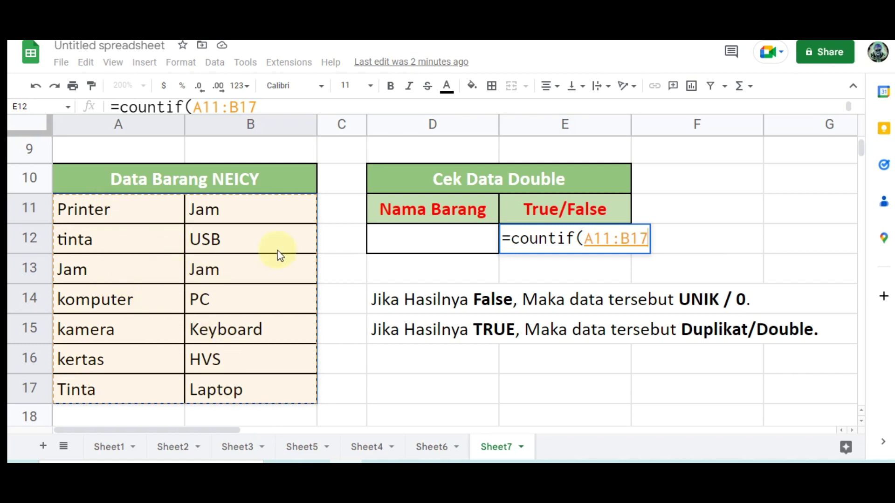
pyautogui.write(',')
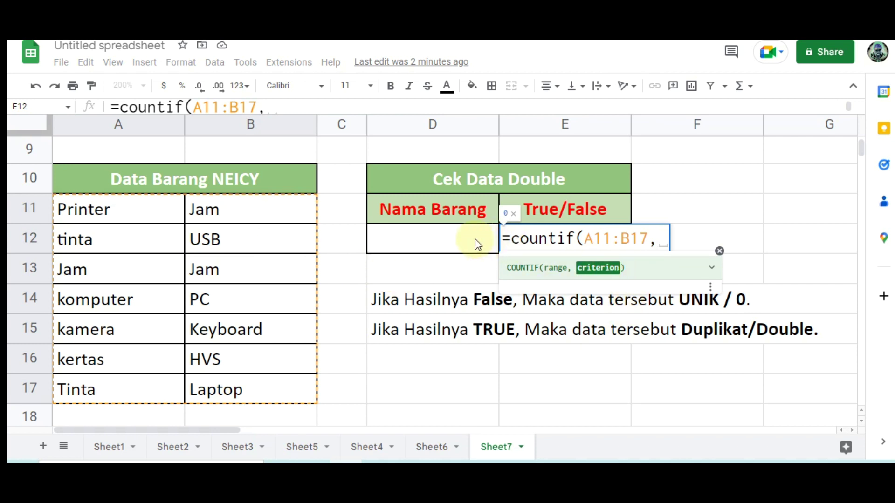
pyautogui.click(431, 241)
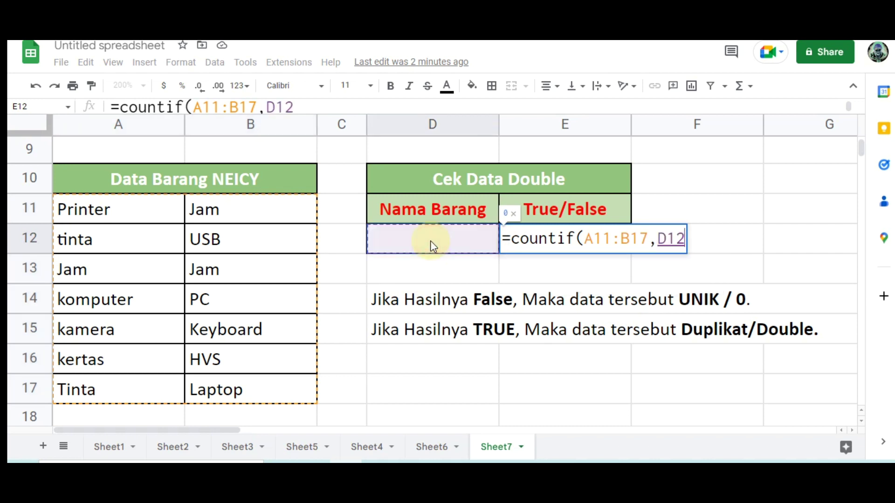
pyautogui.write(')')
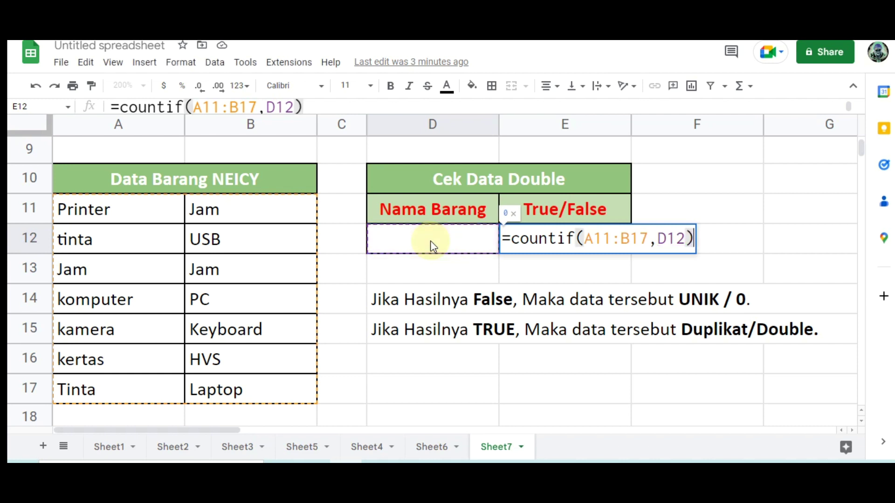
pyautogui.write('>')
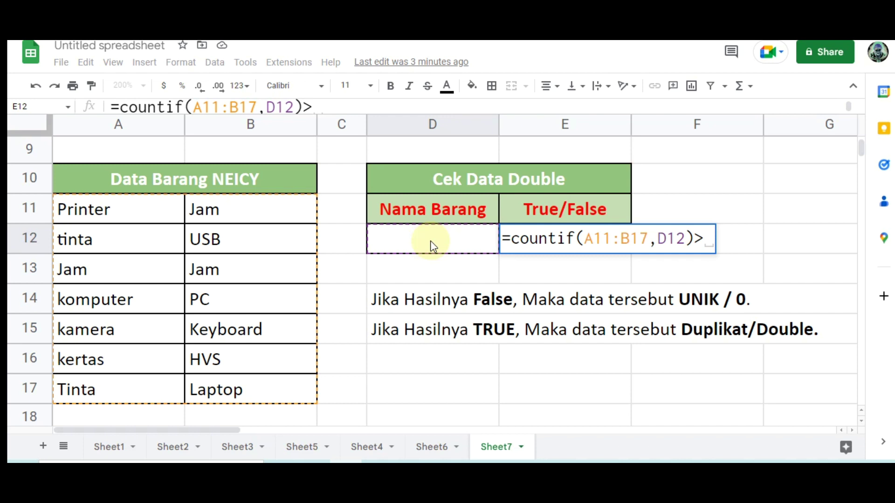
pyautogui.write('1')
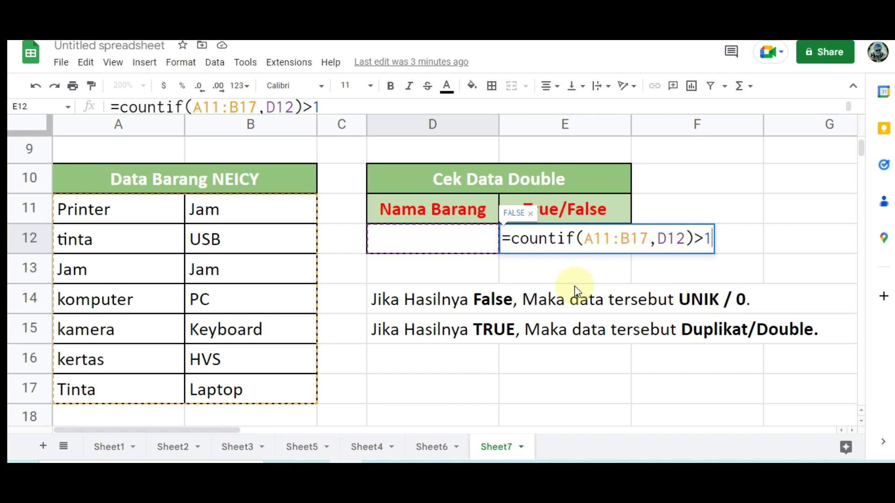
pyautogui.press('Return')
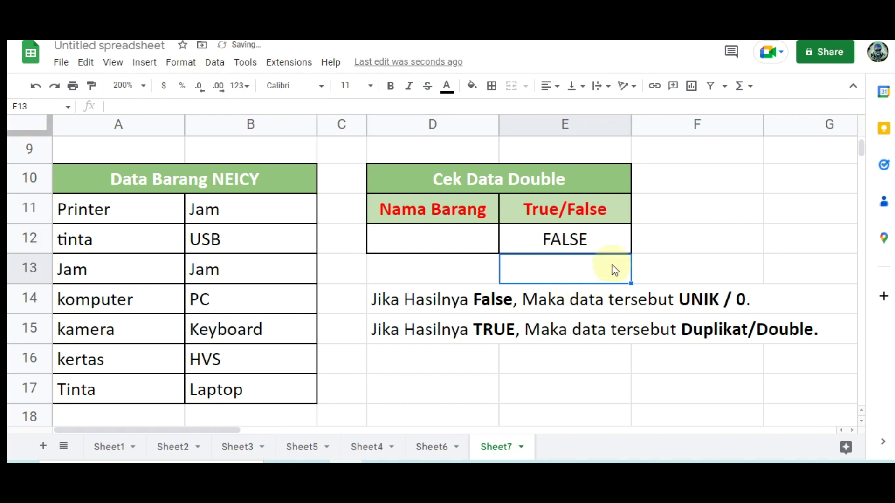
# Enter usb in D12 as a test item.
pyautogui.click(582, 241)
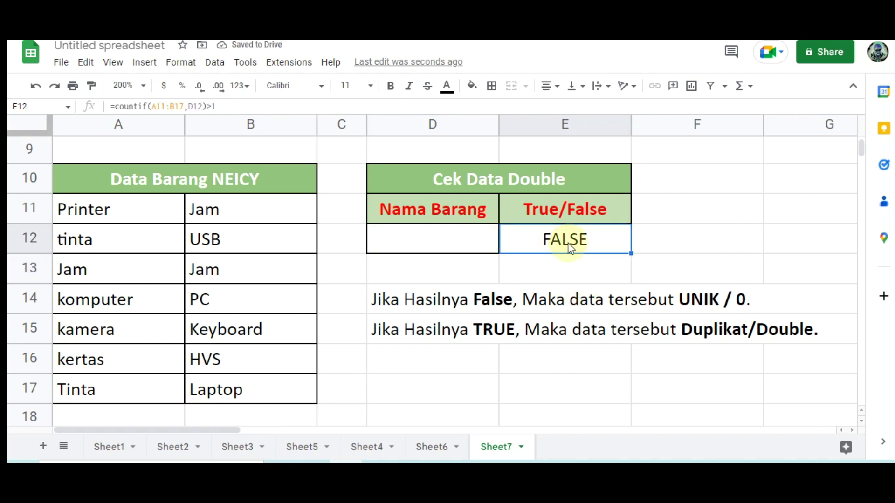
pyautogui.click(430, 242)
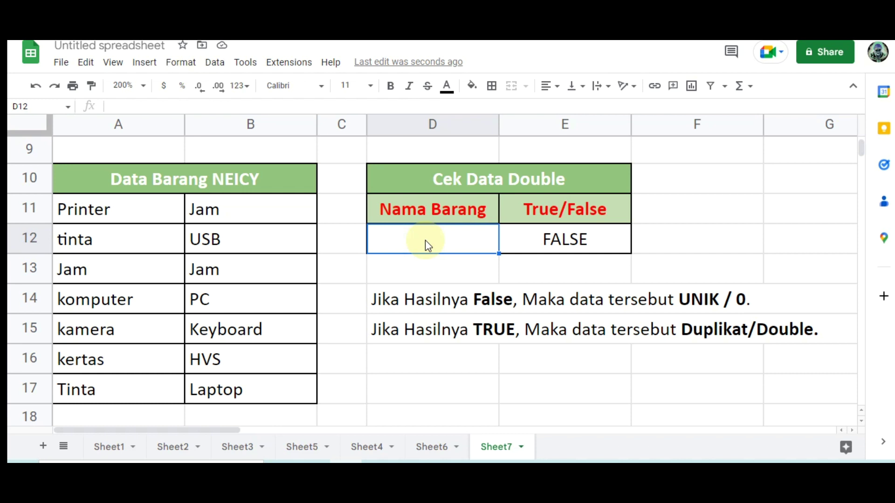
pyautogui.write('usb')
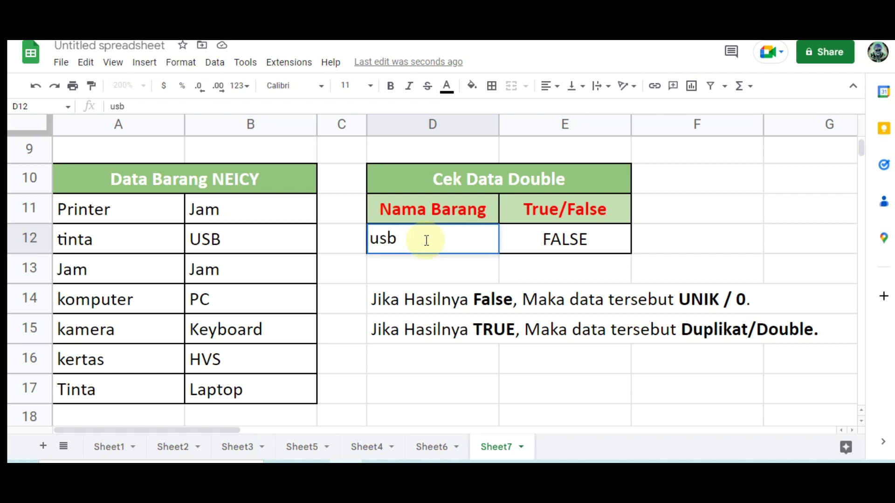
pyautogui.press('Return')
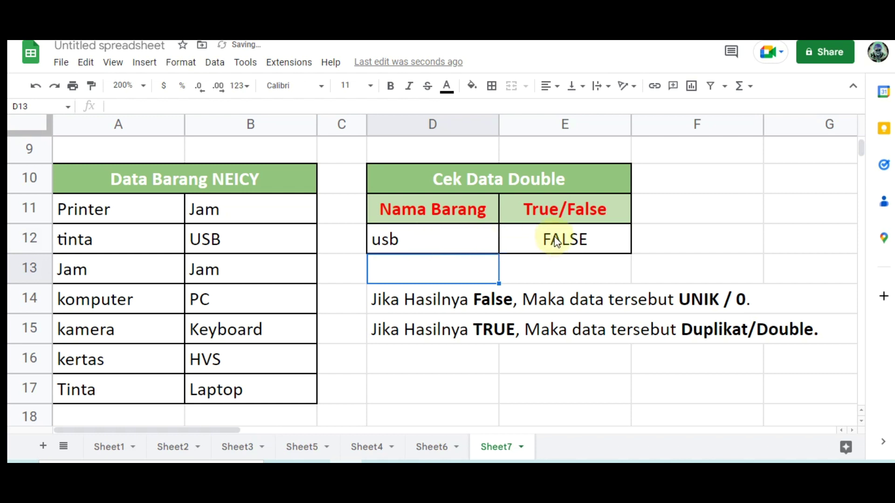
# Compare E12's FALSE result with the USB entry in B12.
pyautogui.click(557, 240)
pyautogui.click(215, 239)
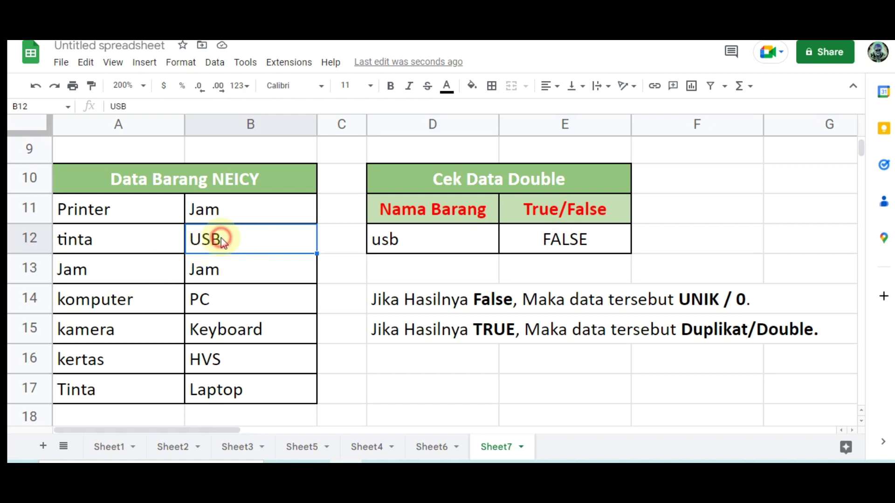
pyautogui.click(420, 242)
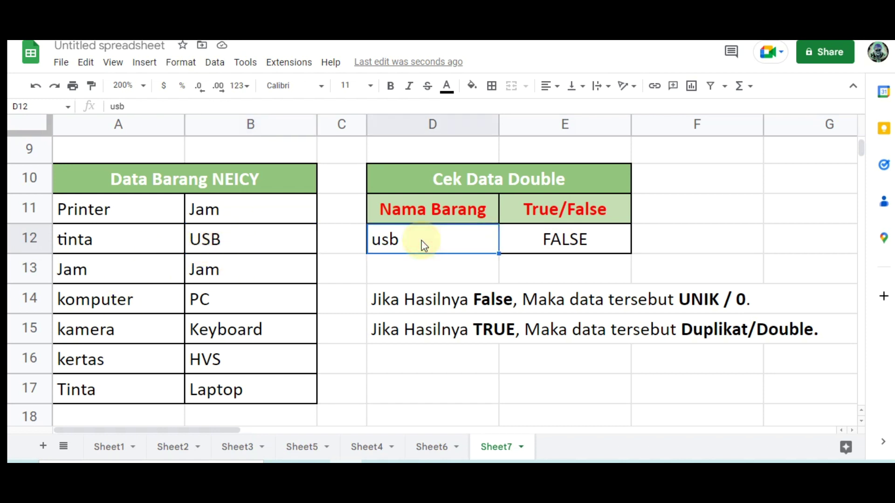
# Enter jam in D12 so E12 returns TRUE.
pyautogui.write('jam')
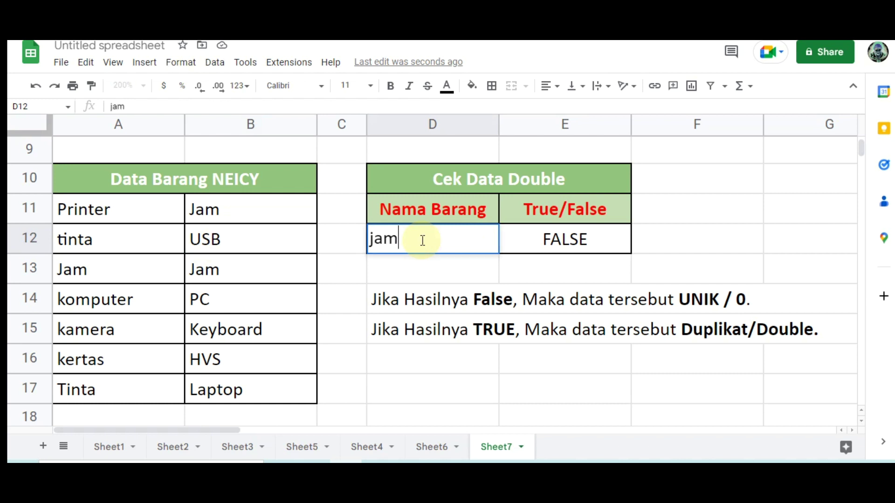
pyautogui.press('Return')
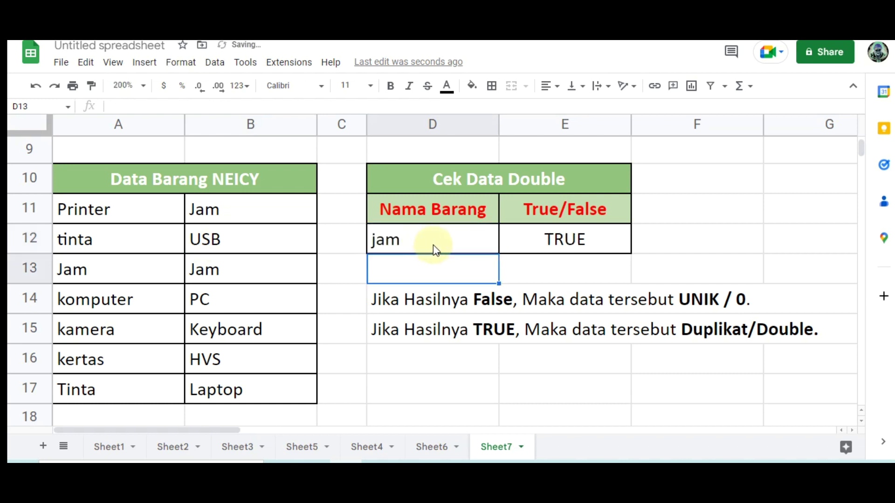
pyautogui.click(422, 241)
pyautogui.click(544, 241)
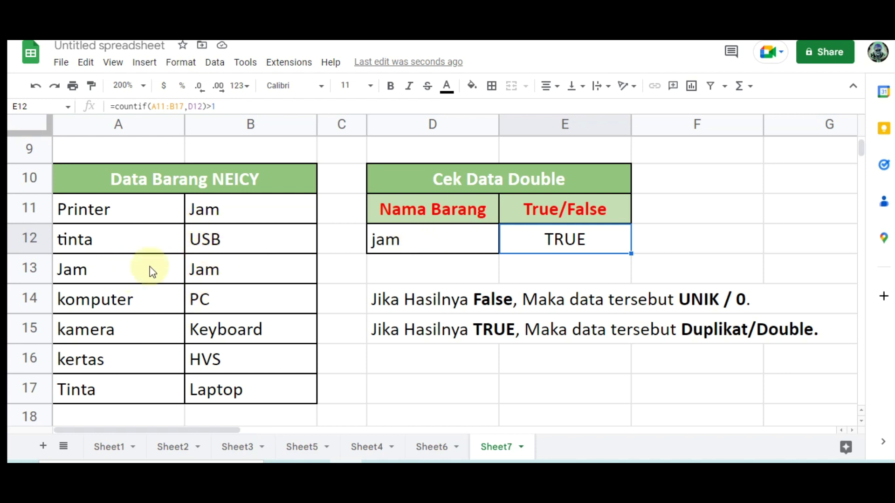
# Point out the Jam entries in B13, A13 and B11, and the note that TRUE means duplicate.
pyautogui.click(223, 271)
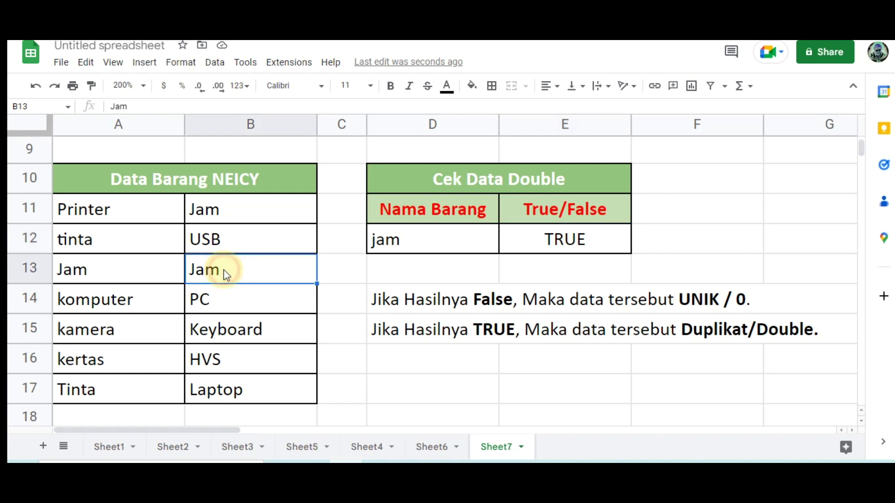
pyautogui.click(132, 268)
pyautogui.click(221, 209)
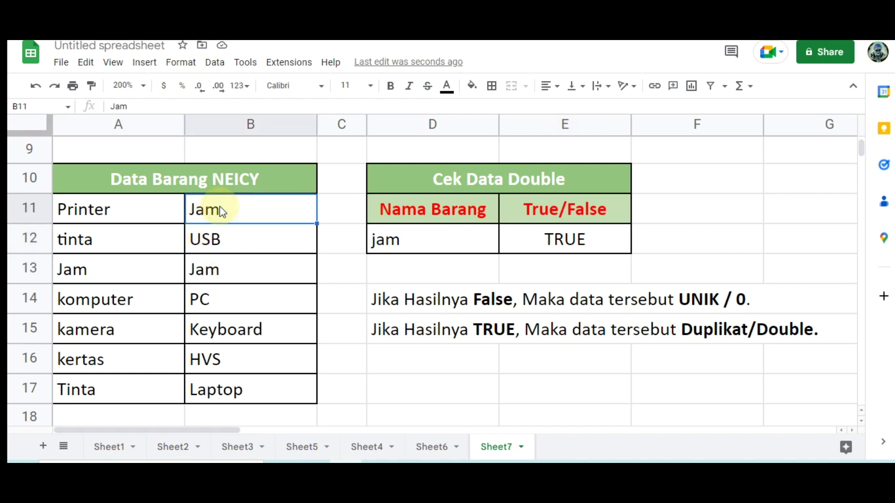
pyautogui.click(778, 338)
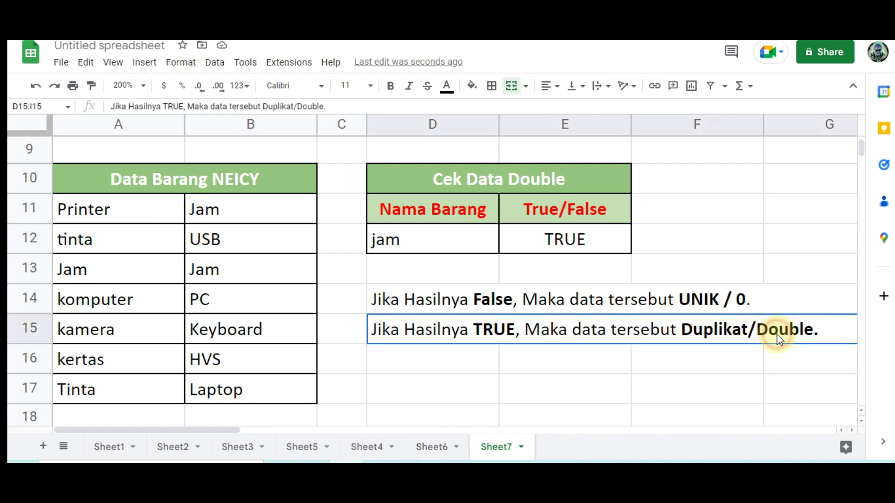
pyautogui.click(420, 239)
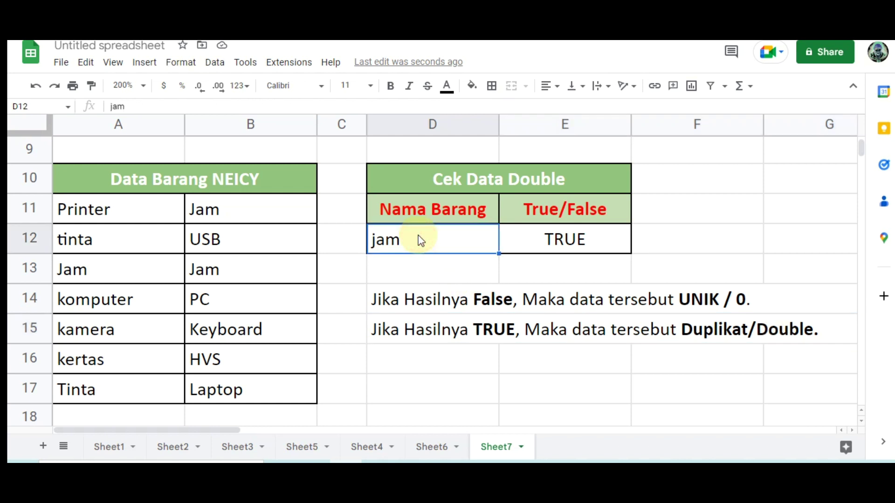
# Enter hvs in D12, giving FALSE in E12, and show HVS appears once in B16.
pyautogui.write('hc')
pyautogui.press('BackSpace')
pyautogui.write('vs')
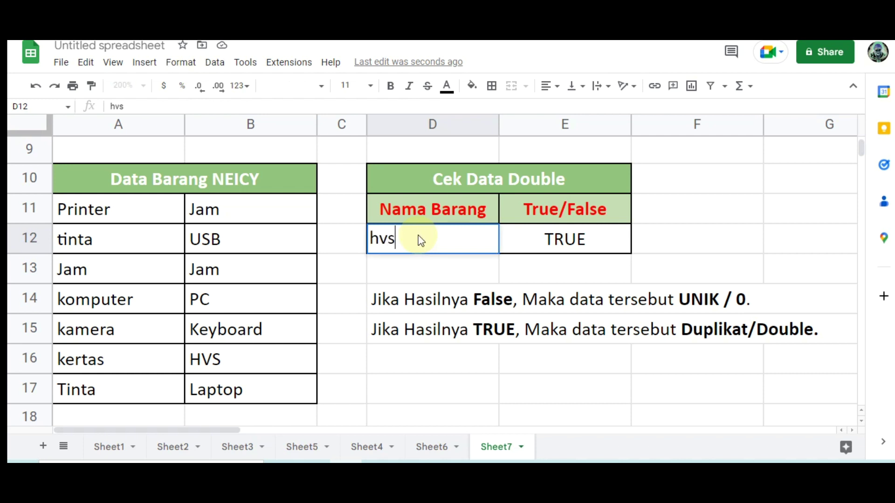
pyautogui.press('Return')
pyautogui.click(412, 242)
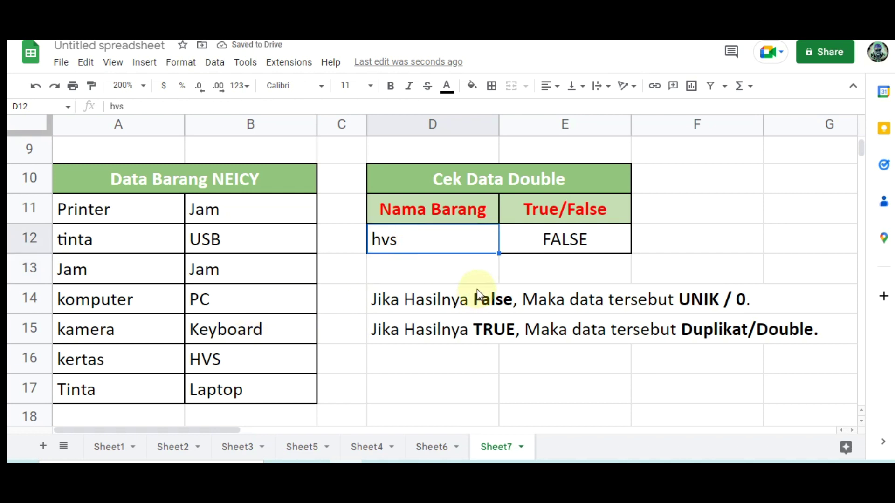
pyautogui.click(217, 360)
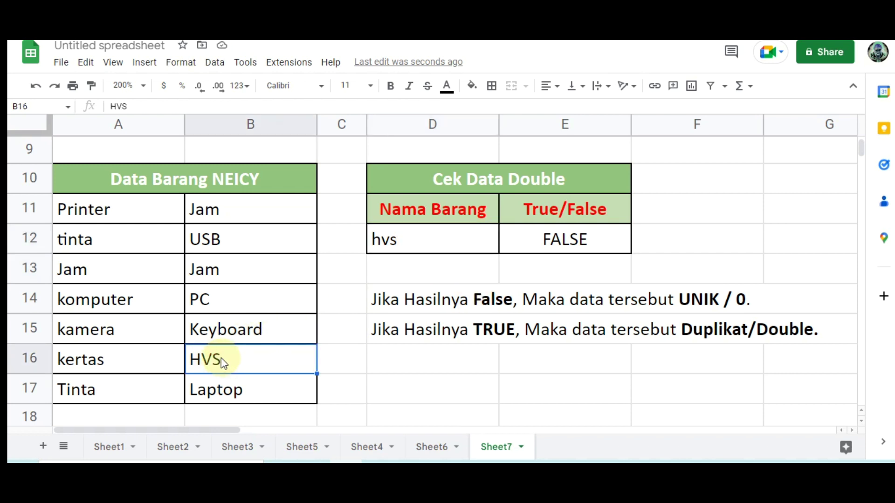
pyautogui.click(220, 362)
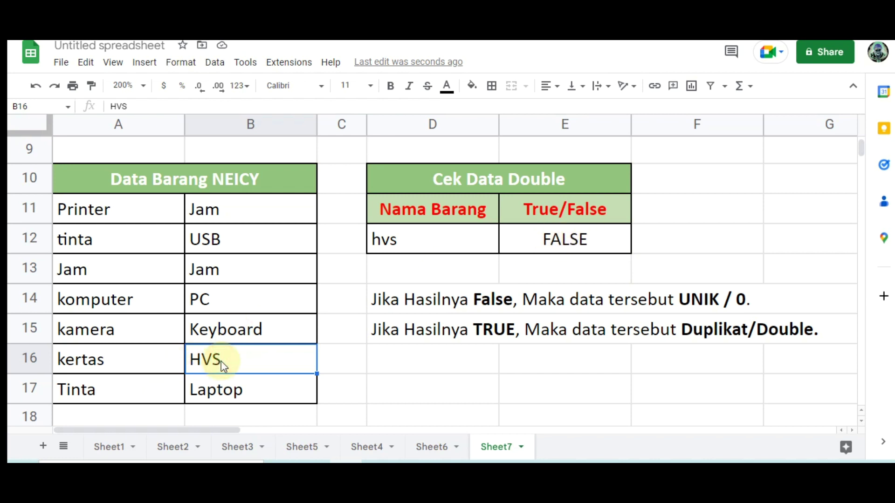